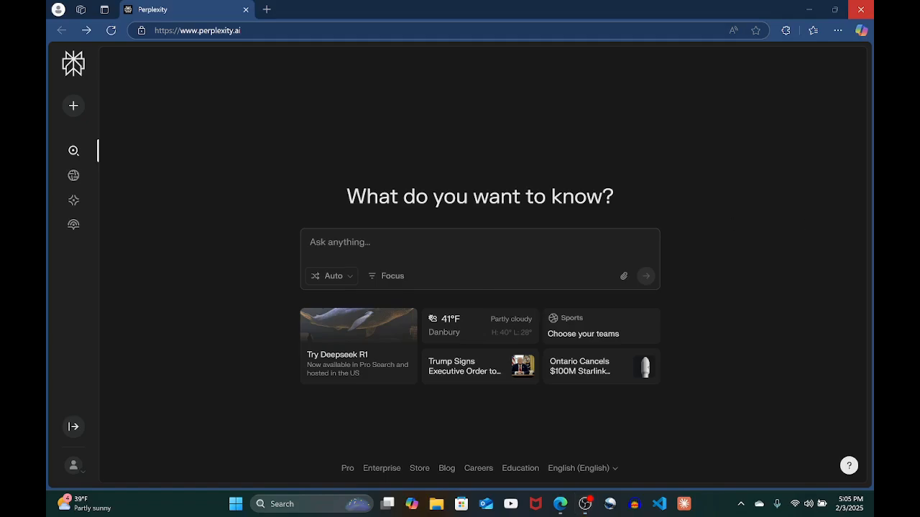
- Ask "What are some fun and exciting ways I can engage my high school social studies students?"
left_click(560, 503)
left_click(560, 504)
left_click(465, 242)
type("What are some fun and exciting ways I can engage my high school social studies students?")
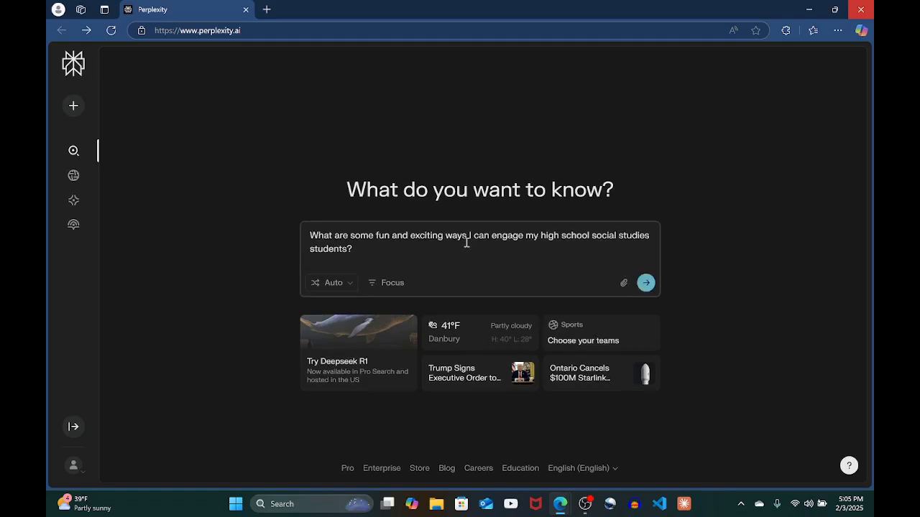
left_click(646, 283)
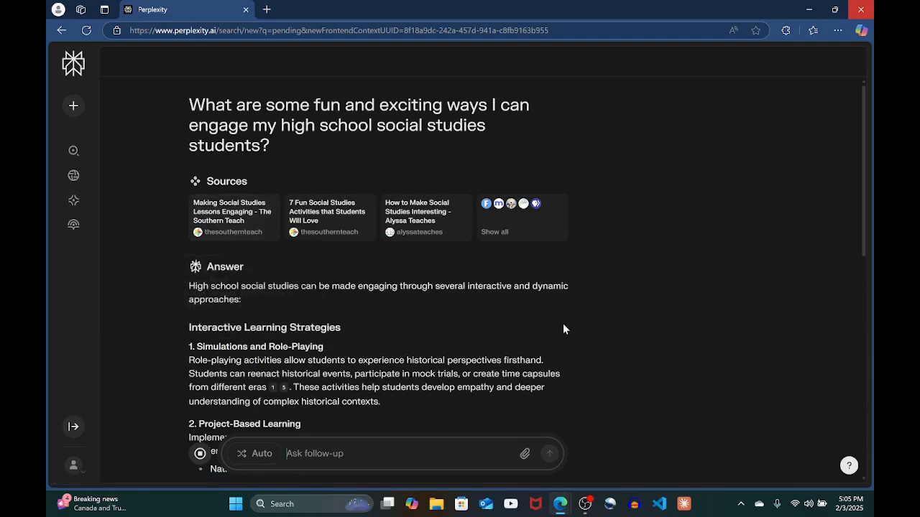
- Review the full list of sources and read the answer on engaging students through to the related questions
left_click(524, 223)
scroll(693, 260, "down", 3)
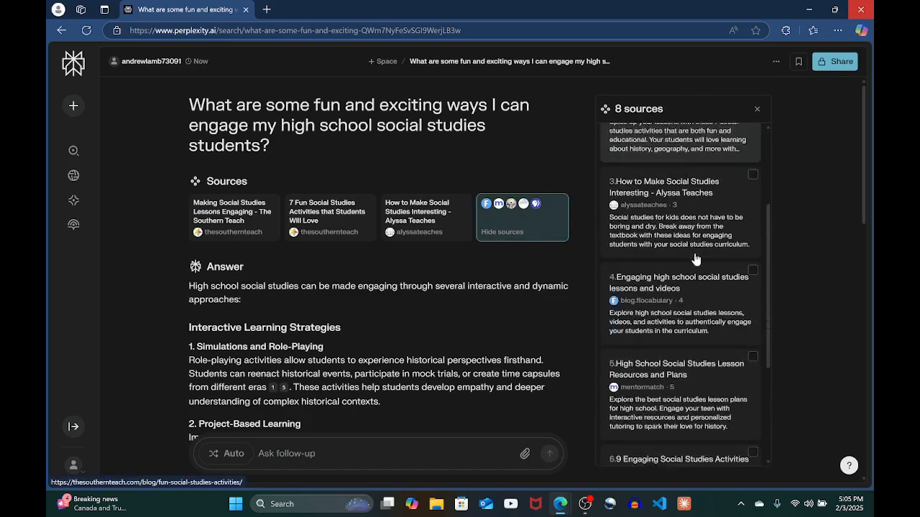
scroll(694, 259, "down", 2)
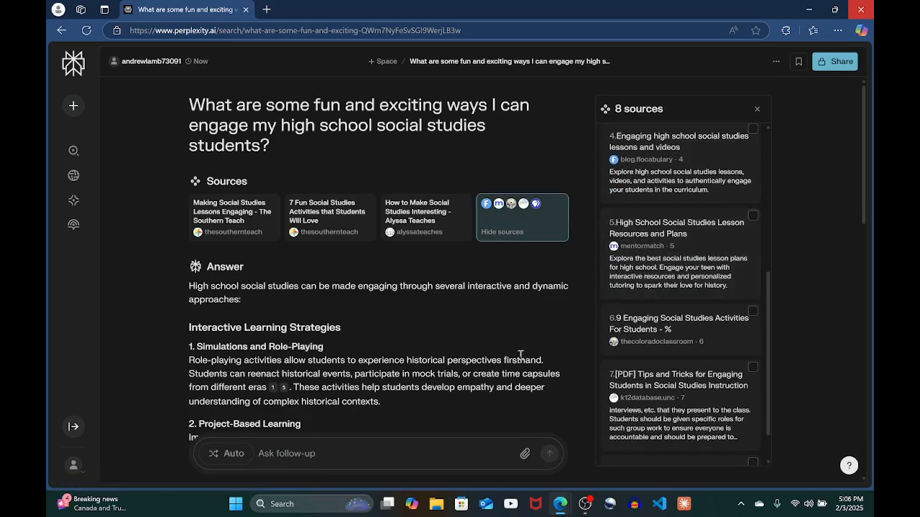
scroll(521, 361, "down", 2)
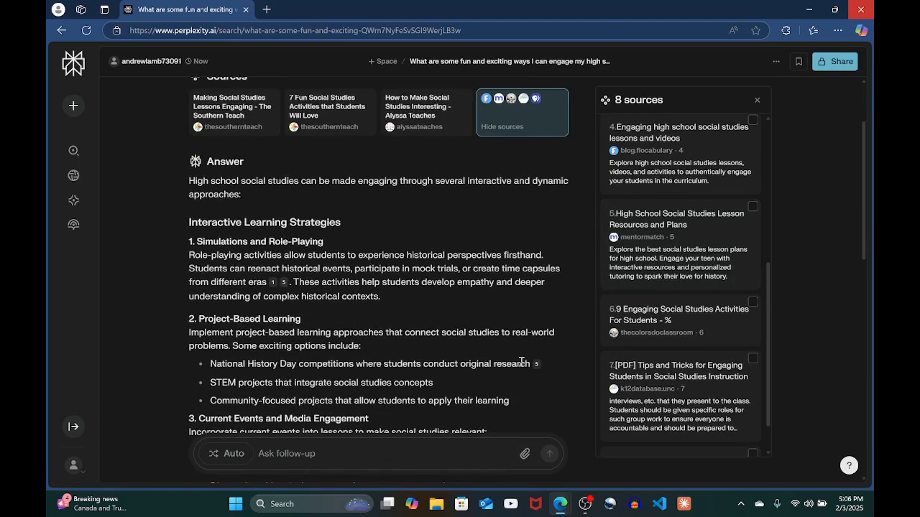
scroll(521, 362, "down", 1)
scroll(520, 362, "down", 2)
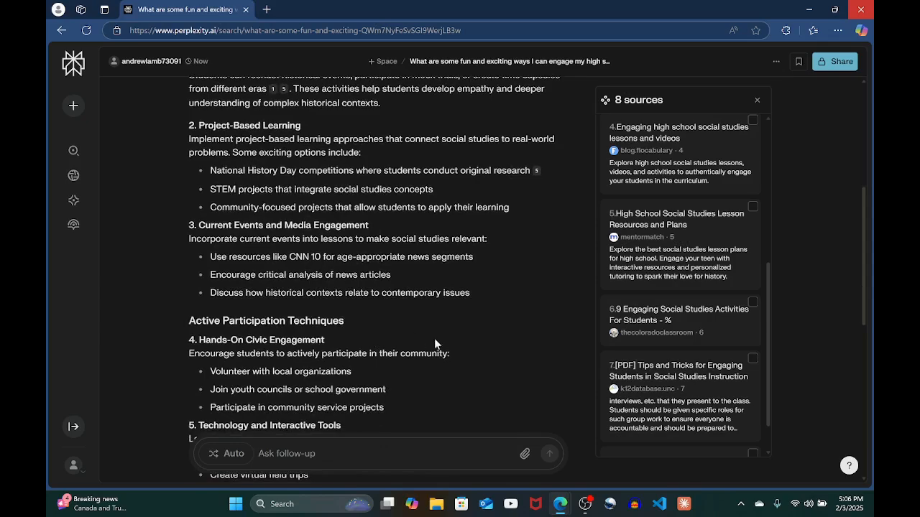
scroll(408, 375, "down", 3)
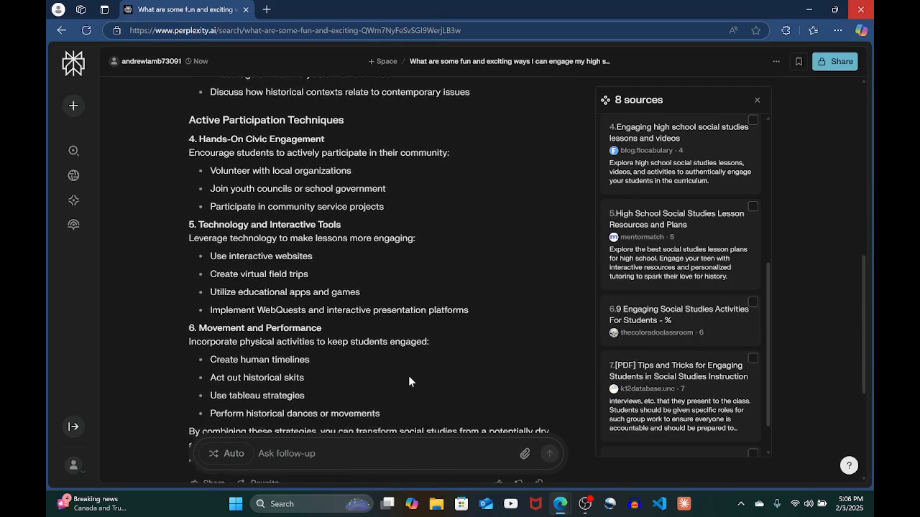
scroll(408, 376, "down", 1)
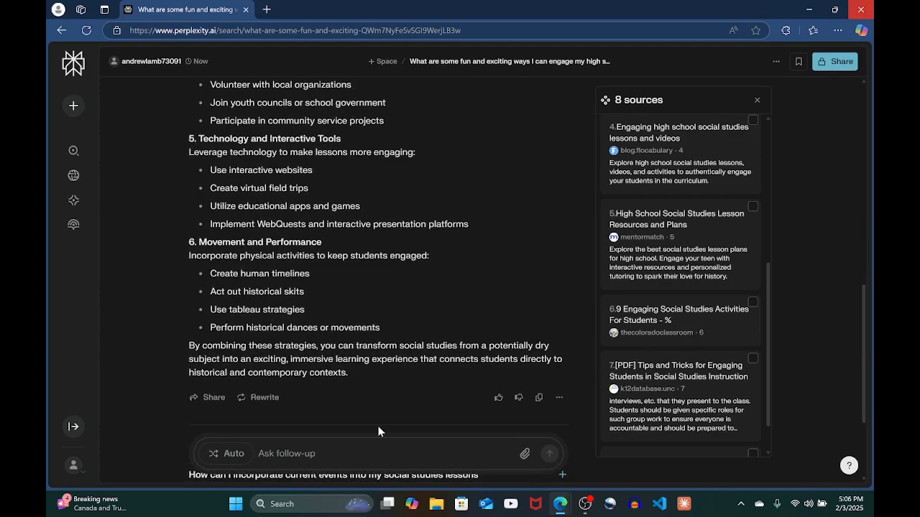
scroll(401, 363, "down", 2)
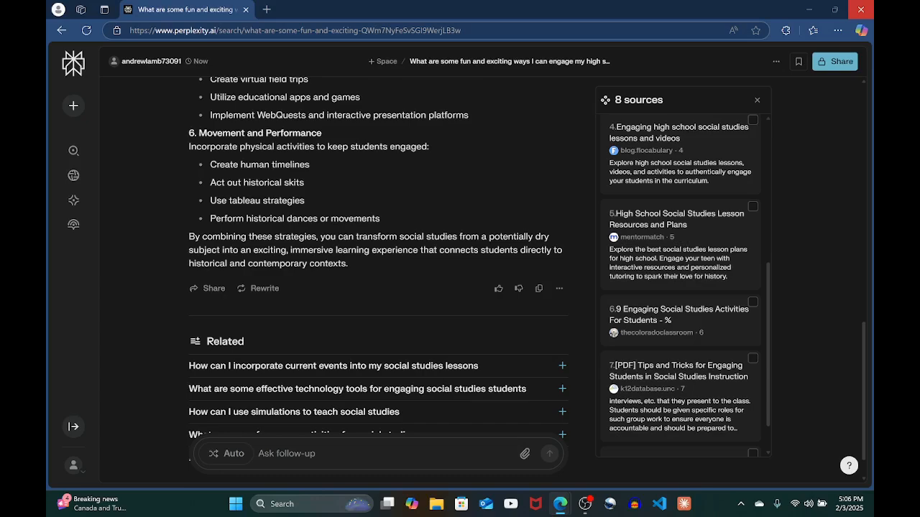
- Ask the follow-up "Can you provide me with several political cartoons from the Cold War?"
double_click(383, 460)
left_click(363, 457)
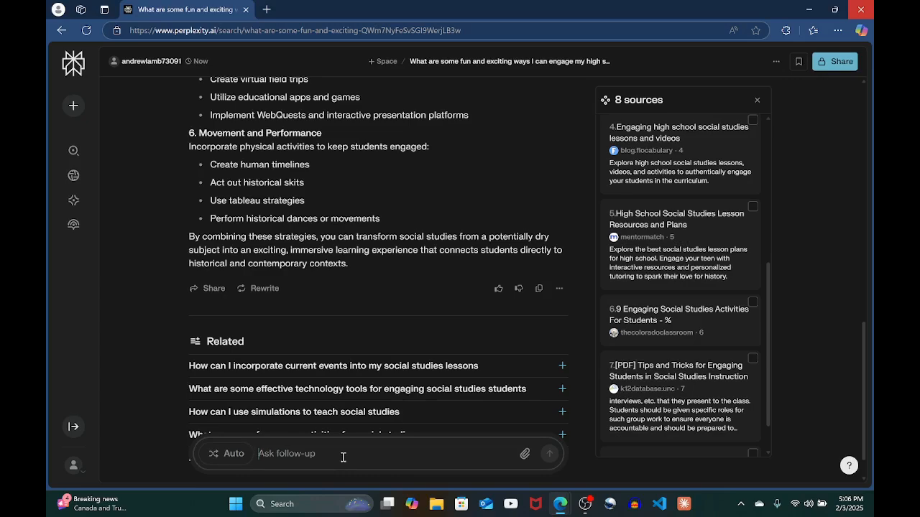
type("Can you provide me with several political cartoons from the Cold War?")
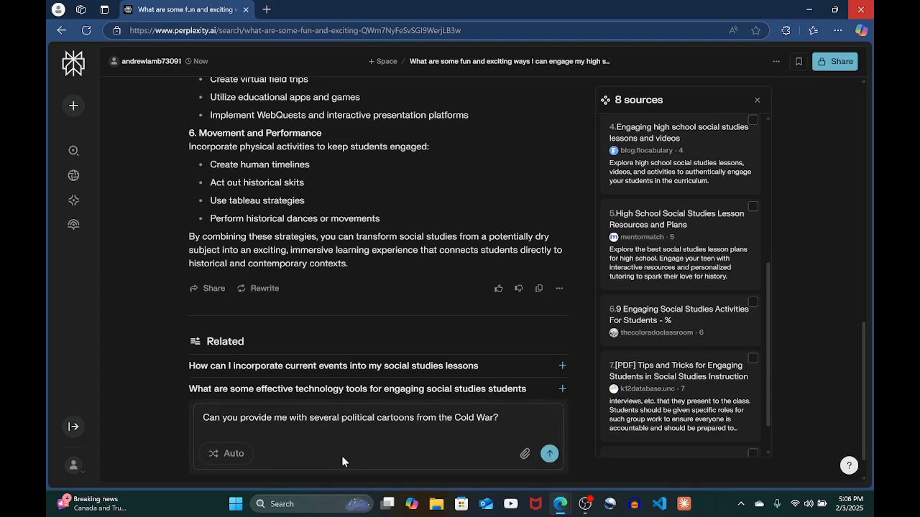
left_click(549, 454)
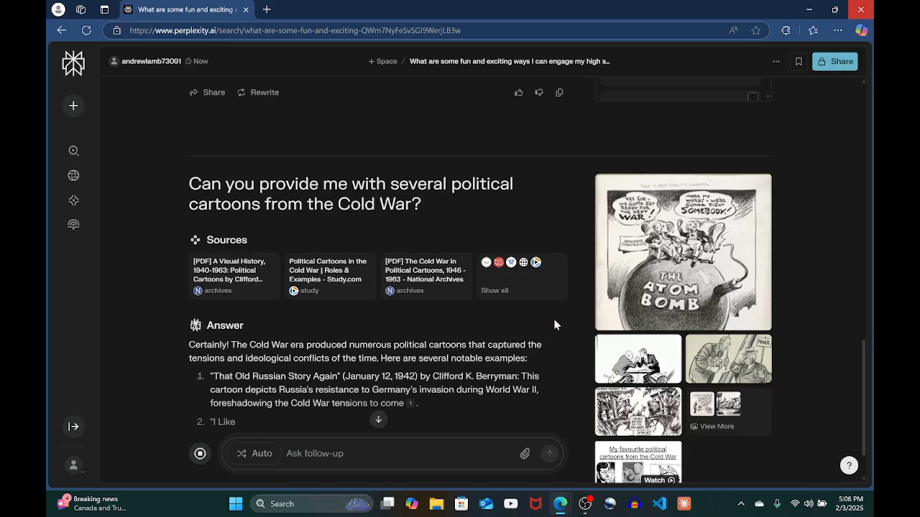
- View the atom bomb cartoon enlarged, close the image viewer and read the list of notable cartoons
left_click(679, 294)
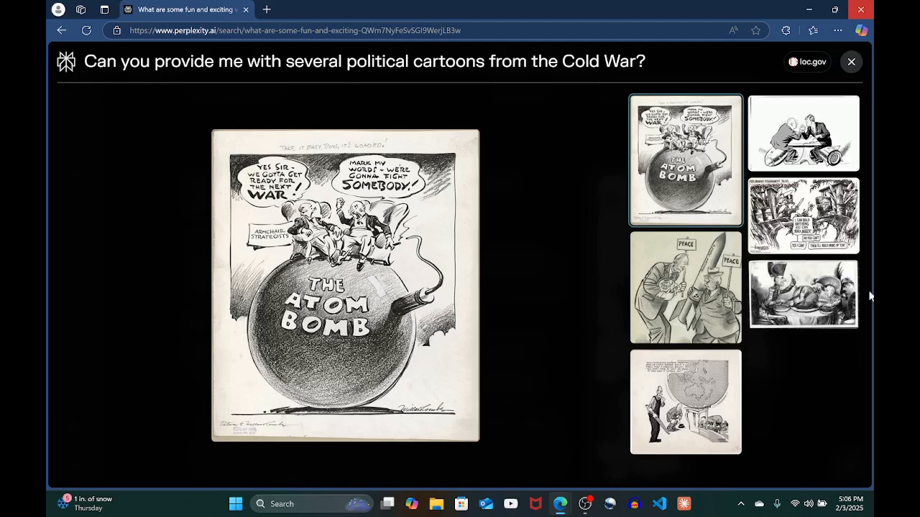
left_click(851, 65)
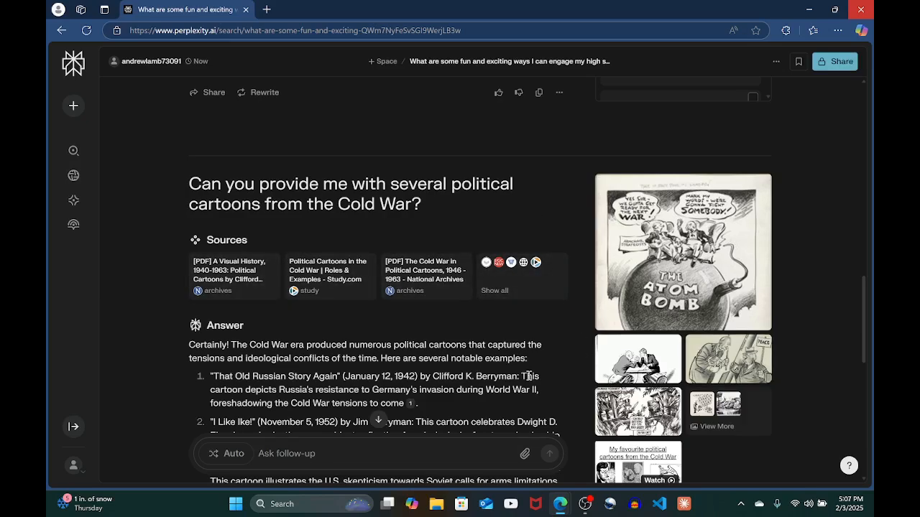
scroll(528, 374, "down", 2)
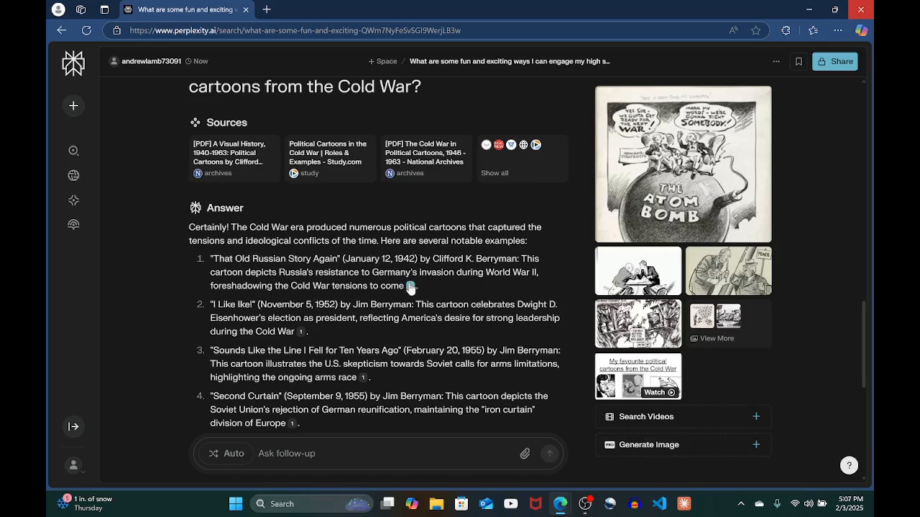
- Ask "Can you help me come up with discussions and questions to help my students understand how the events depicted in these cartoons shaped the world?"
left_click(290, 460)
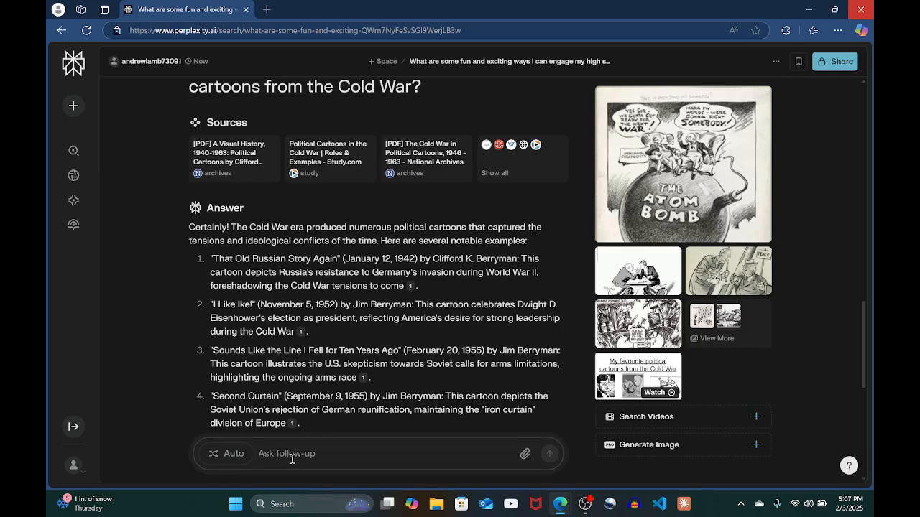
type("Can you help me come up with discussions and questions to help my students understand how the events depicted in these cartoons shaped the world?")
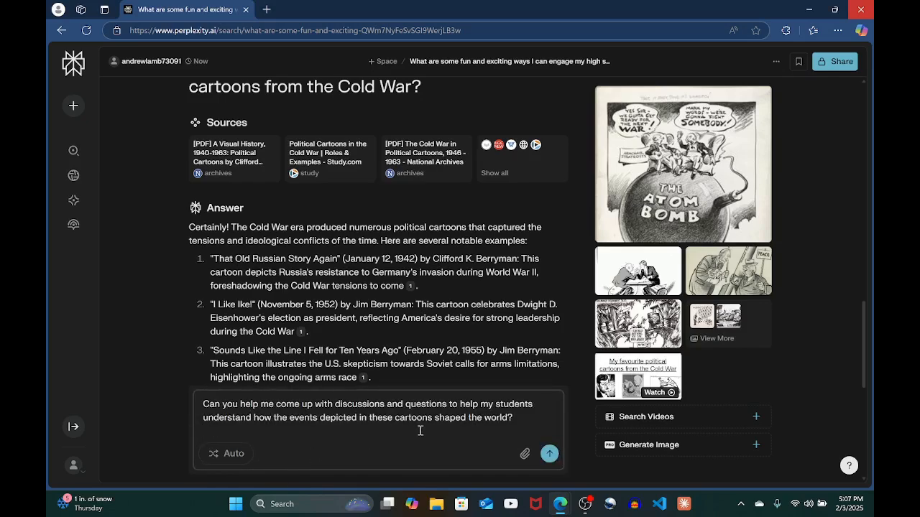
left_click(549, 455)
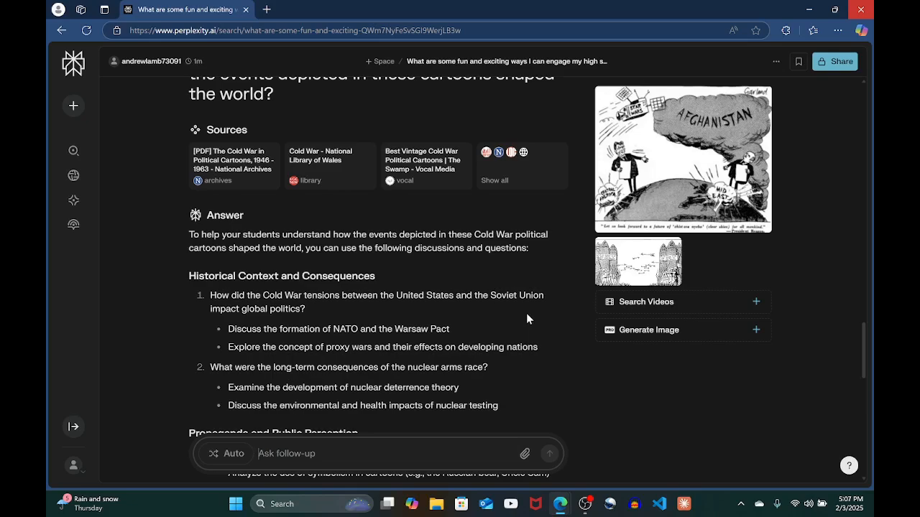
- Read the discussion ideas and ask "Can you provide me with several USA and Soviet propaganda materials used during the cold war?"
scroll(526, 314, "down", 1)
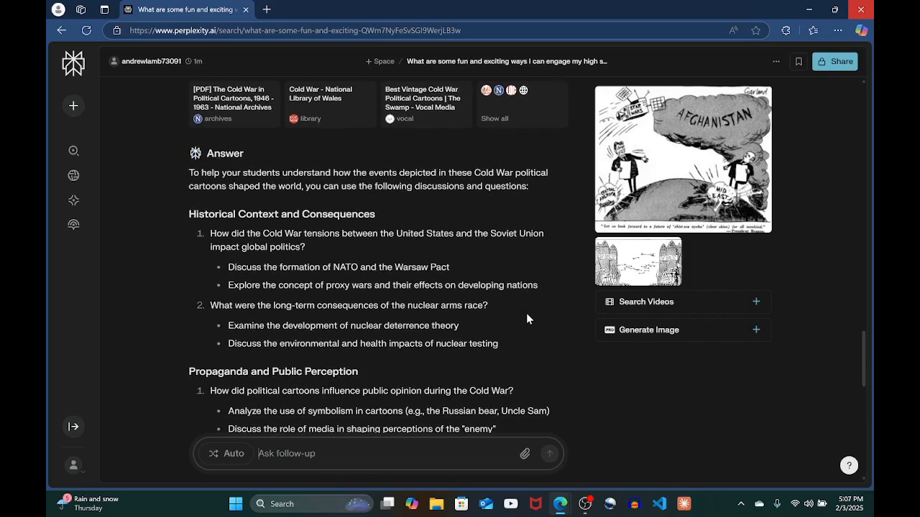
scroll(367, 370, "down", 1)
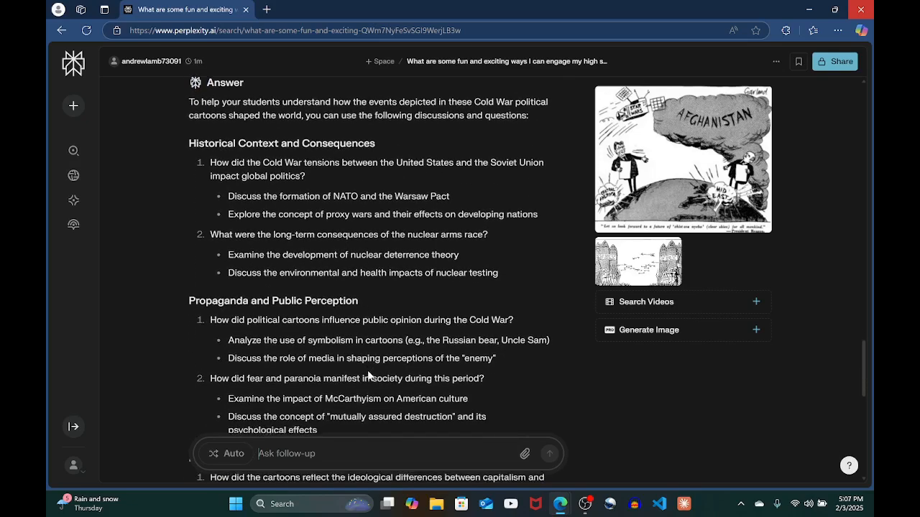
scroll(417, 383, "down", 2)
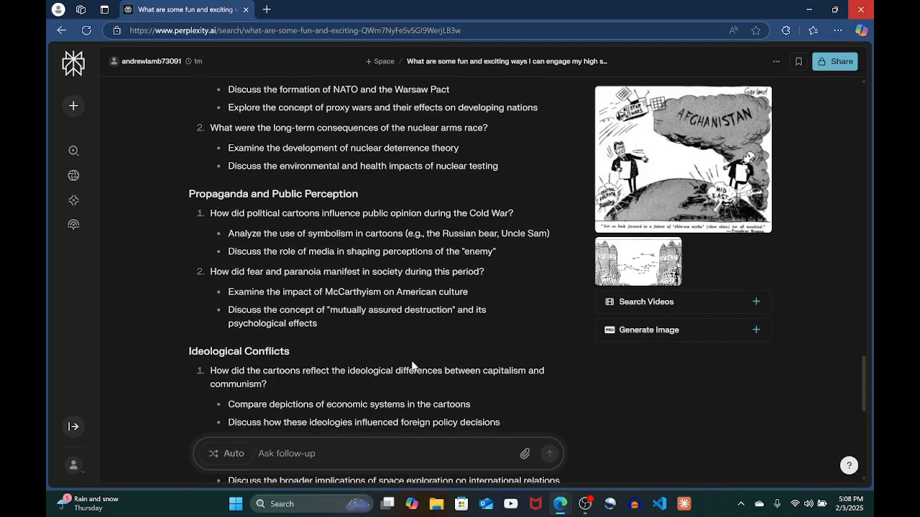
scroll(413, 366, "down", 3)
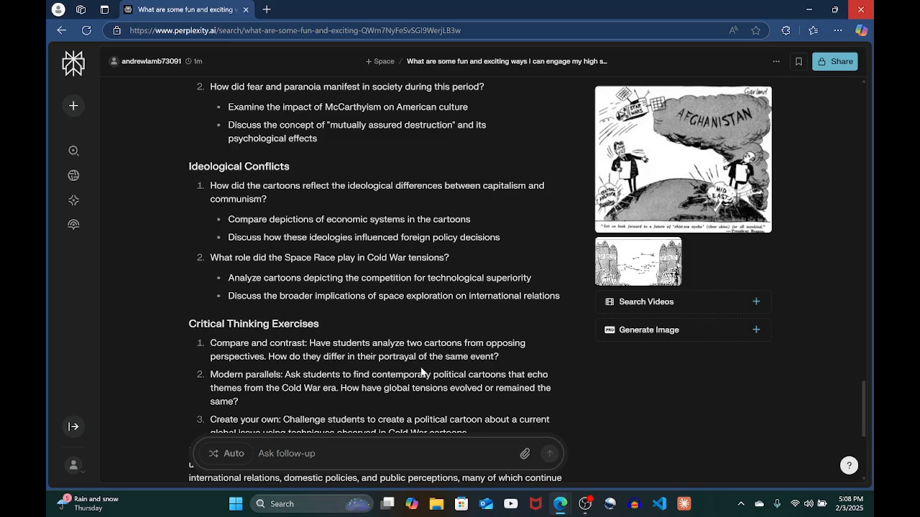
scroll(421, 370, "down", 2)
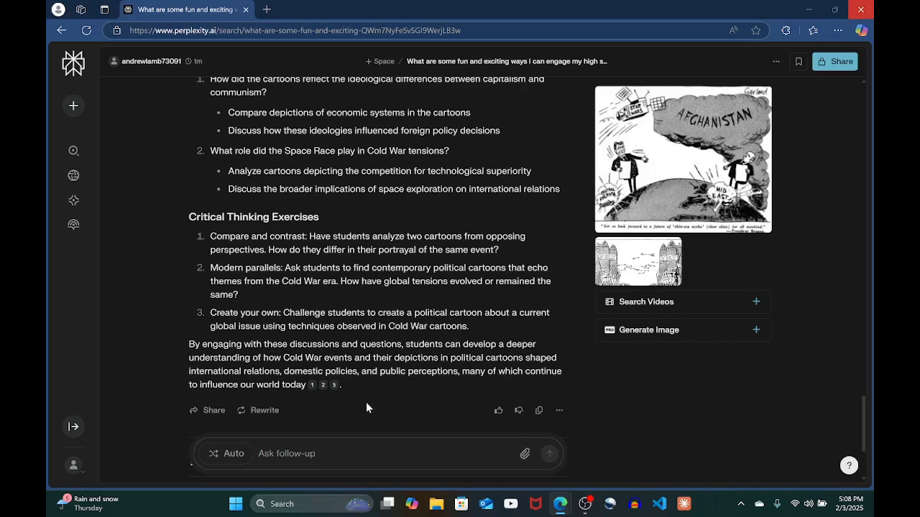
left_click(343, 459)
type("Can you provide me with several USA and Soviet propaganda materials used during the cold war?")
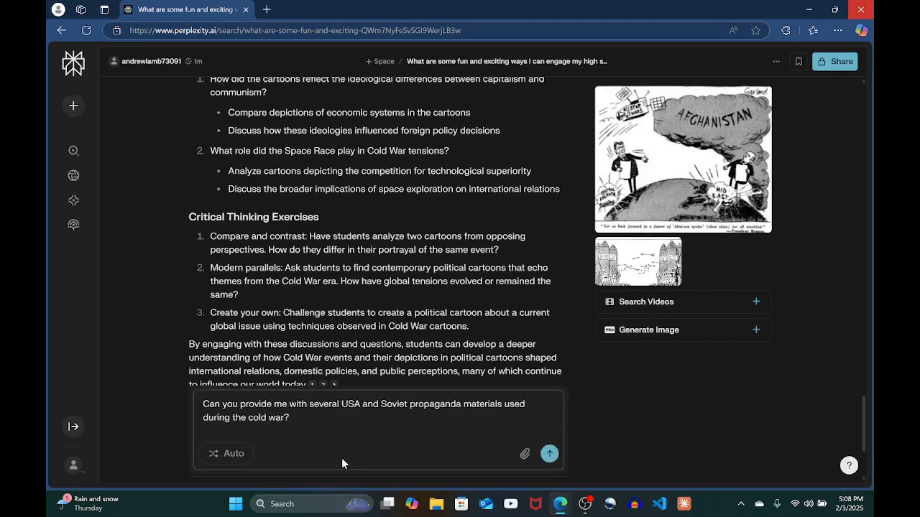
left_click(549, 454)
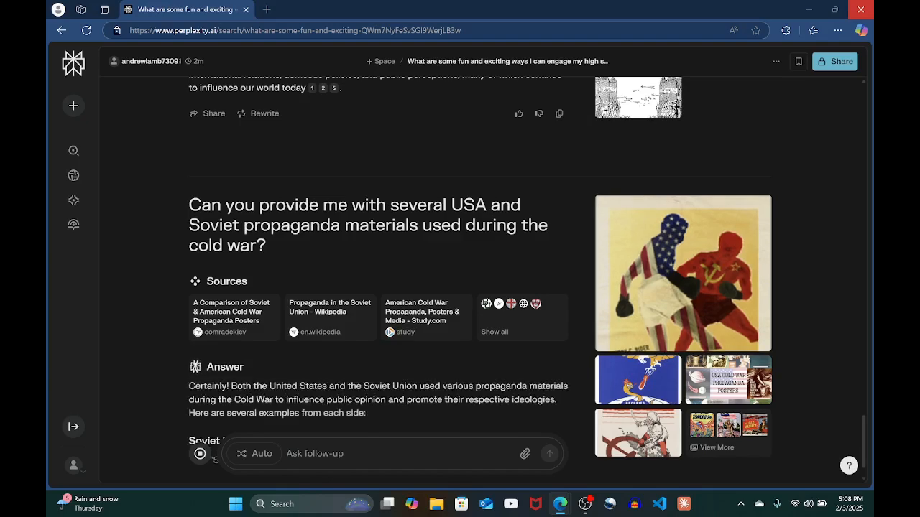
- Browse the propaganda images enlarged, including the "Stop Communism!" poster, and close the image viewer
scroll(832, 307, "down", 1)
left_click(733, 230)
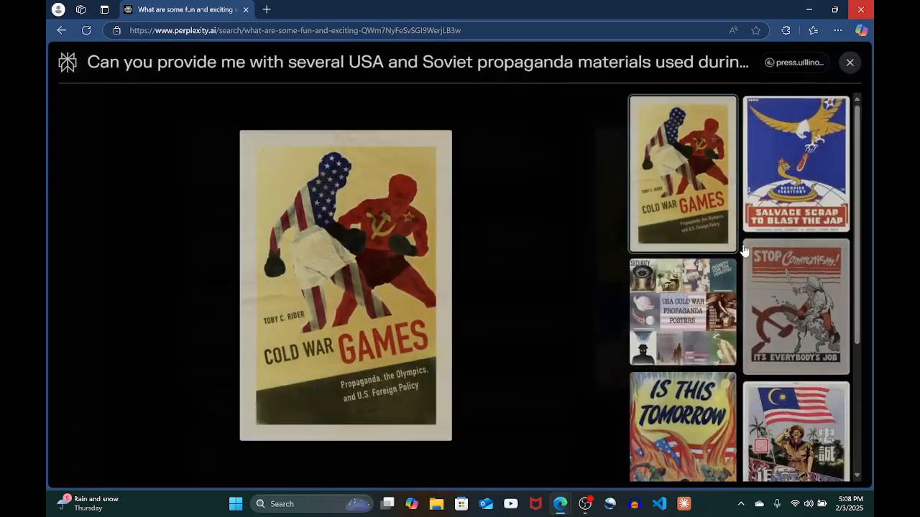
left_click(789, 343)
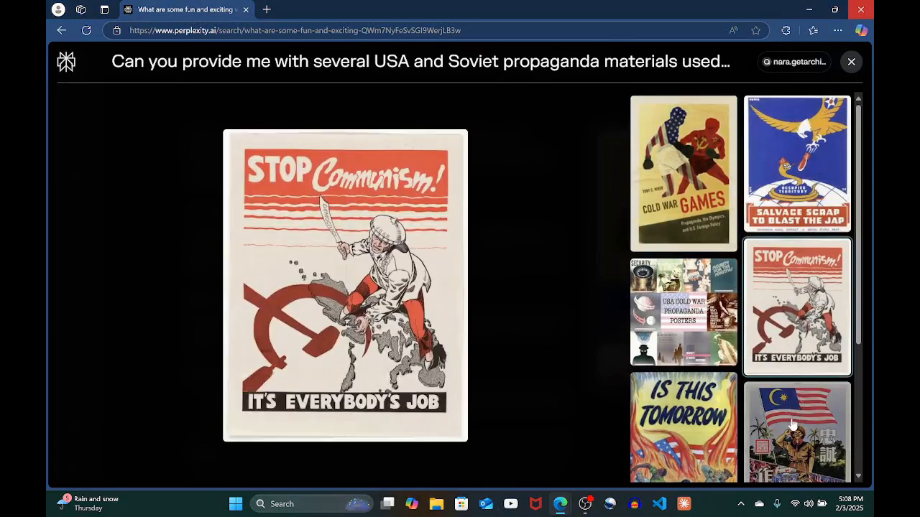
scroll(796, 323, "down", 2)
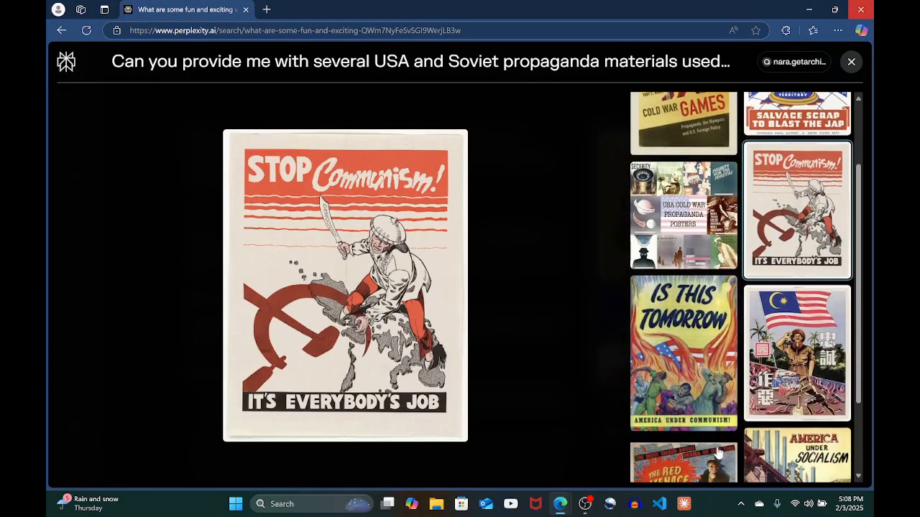
left_click(851, 62)
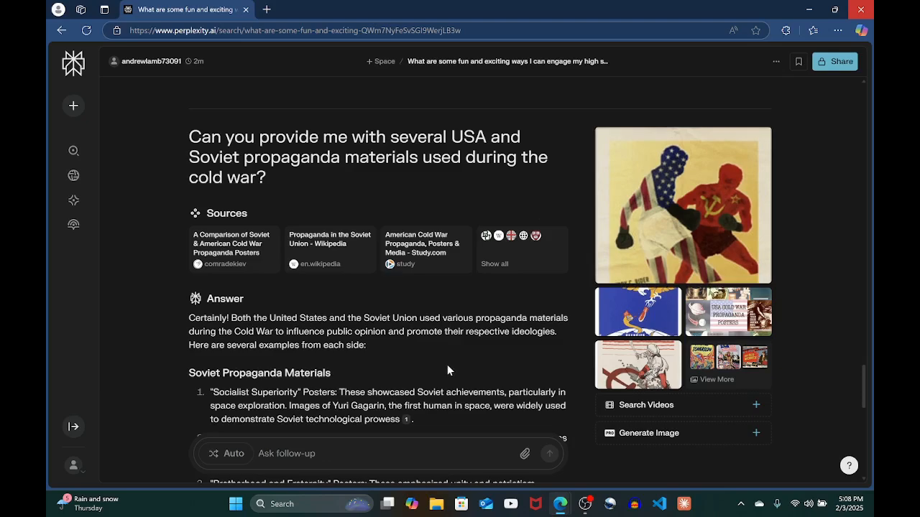
- Ask "Can you help me come up with discussions and questions to help my students understand how these materials shaped the war in each country?"
scroll(447, 370, "down", 2)
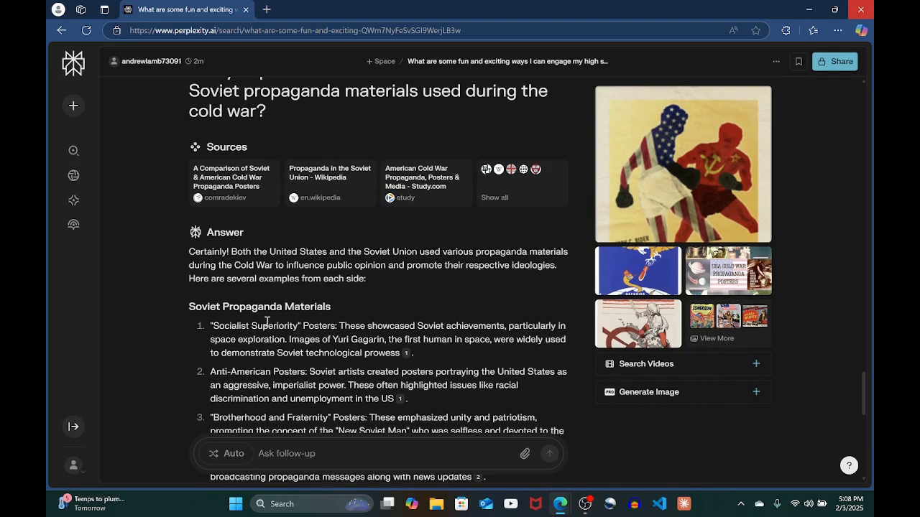
scroll(358, 348, "down", 3)
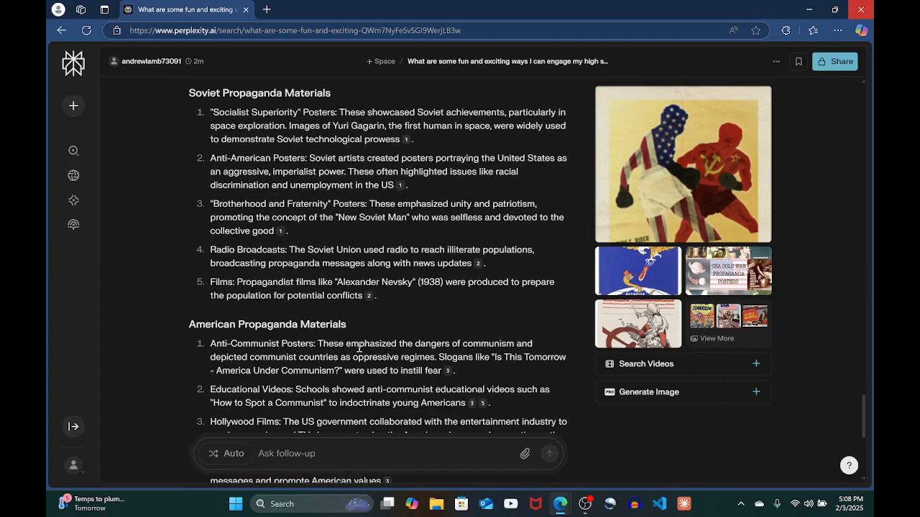
scroll(388, 338, "down", 2)
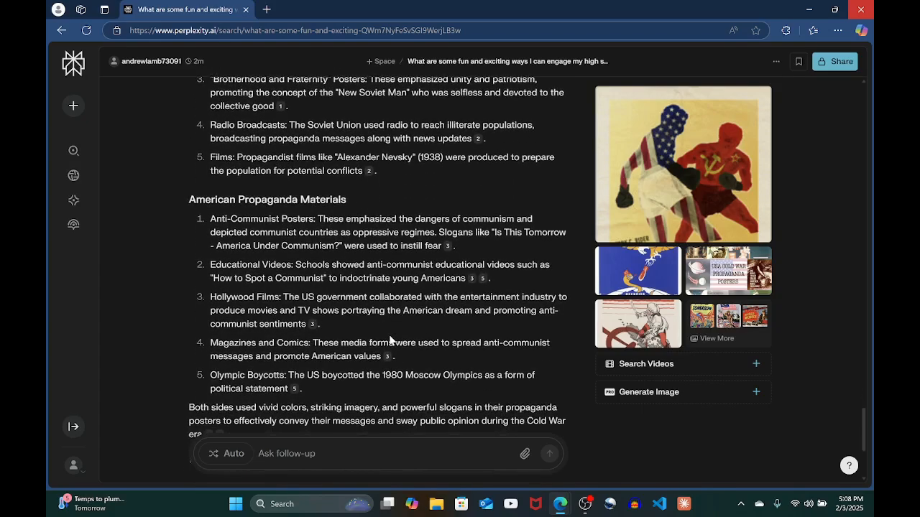
scroll(390, 340, "down", 2)
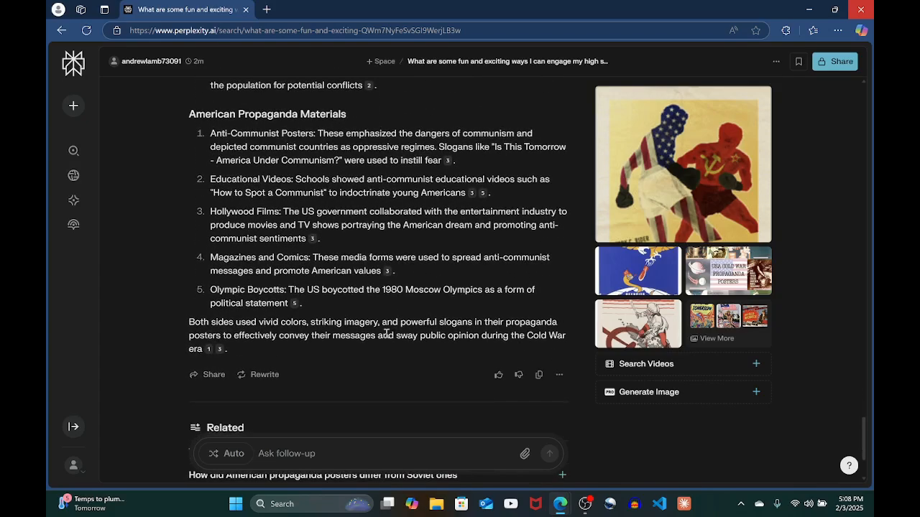
left_click(385, 449)
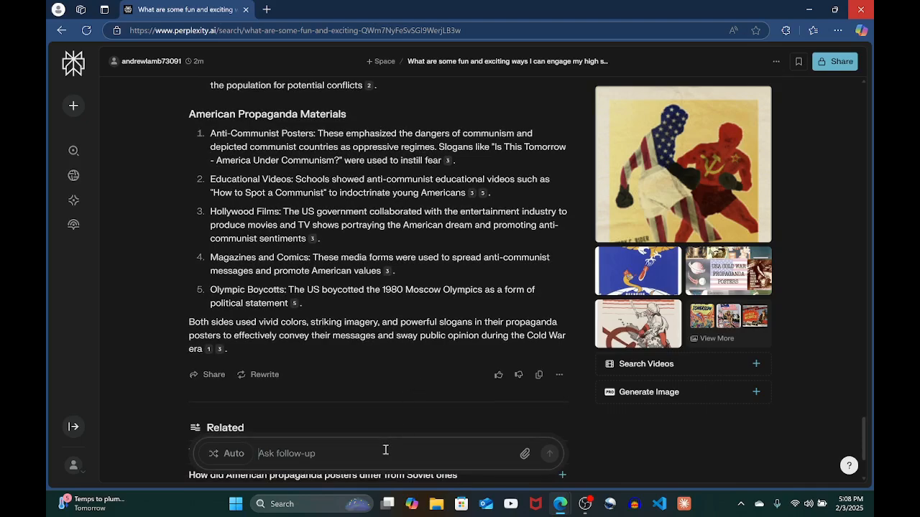
type("Can you help me come up with discussions and questions to help my students understand how these materials shaped the war in each country?")
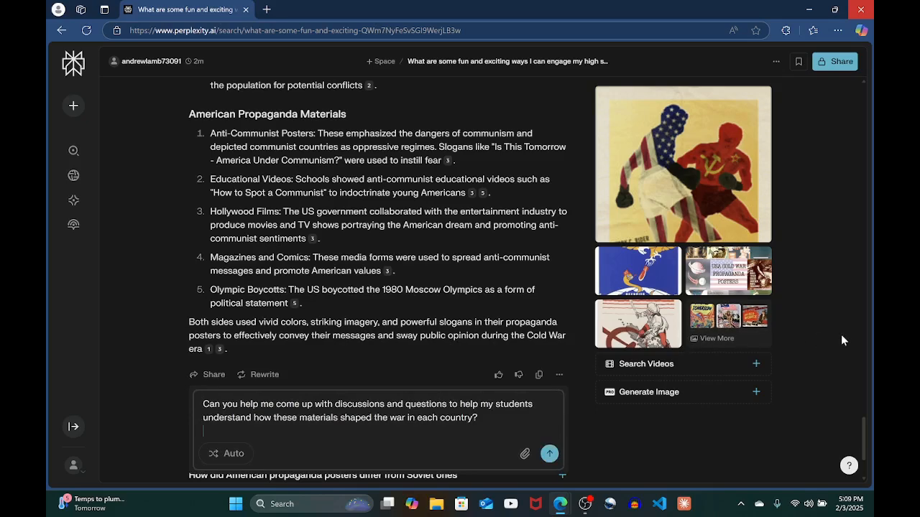
left_click(549, 455)
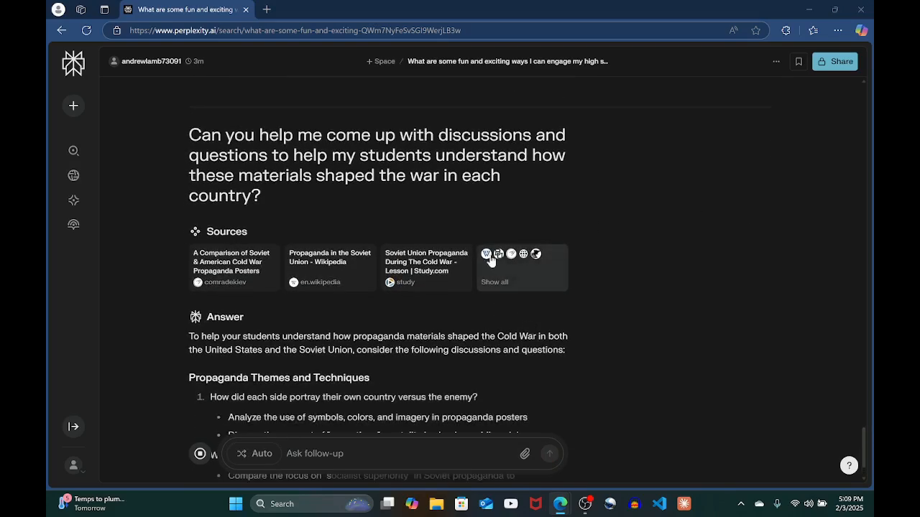
- Ask "In what ways can I differentiate or scaffold this material to support my MLL students, students below grade level, and students with IEPs and 504s?"
mouse_move(383, 273)
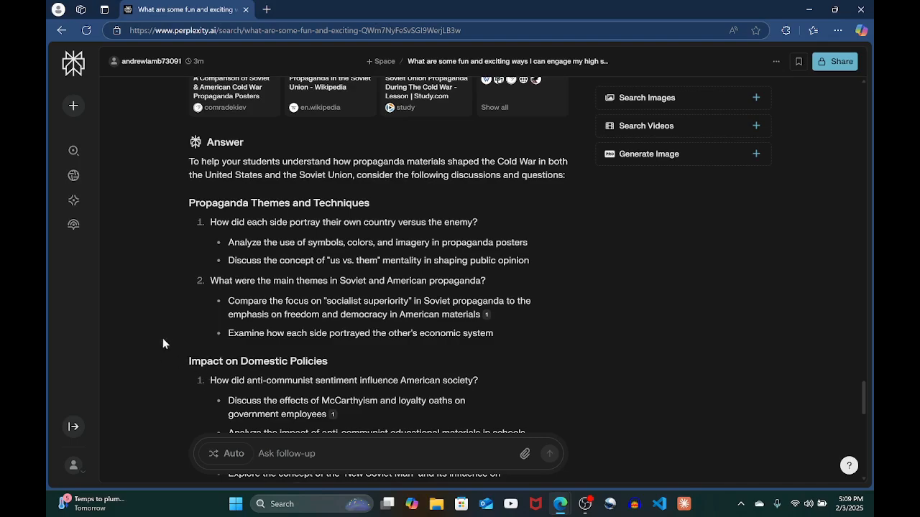
scroll(163, 344, "down", 1)
scroll(278, 313, "down", 3)
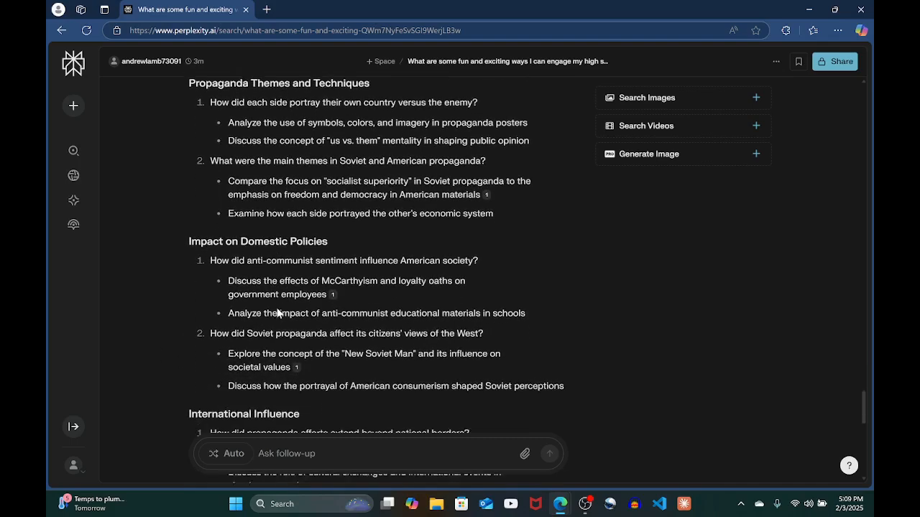
scroll(162, 396, "down", 2)
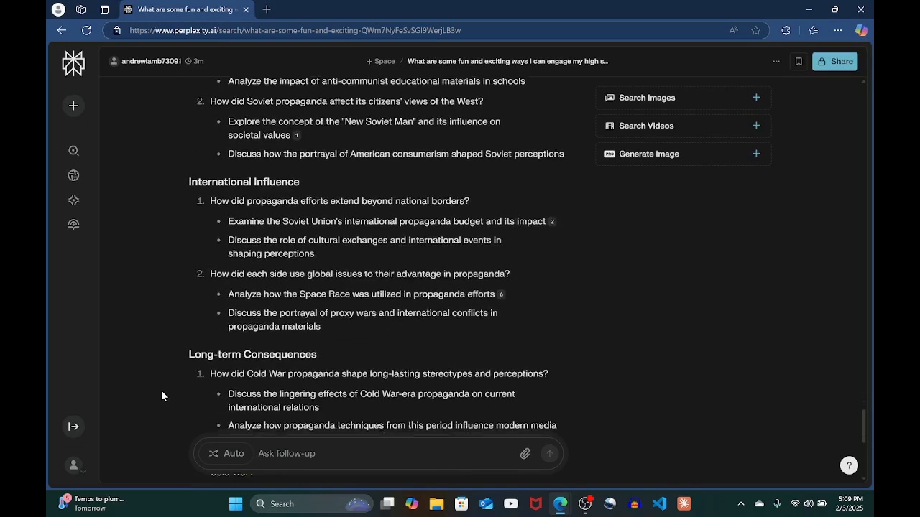
scroll(280, 368, "down", 3)
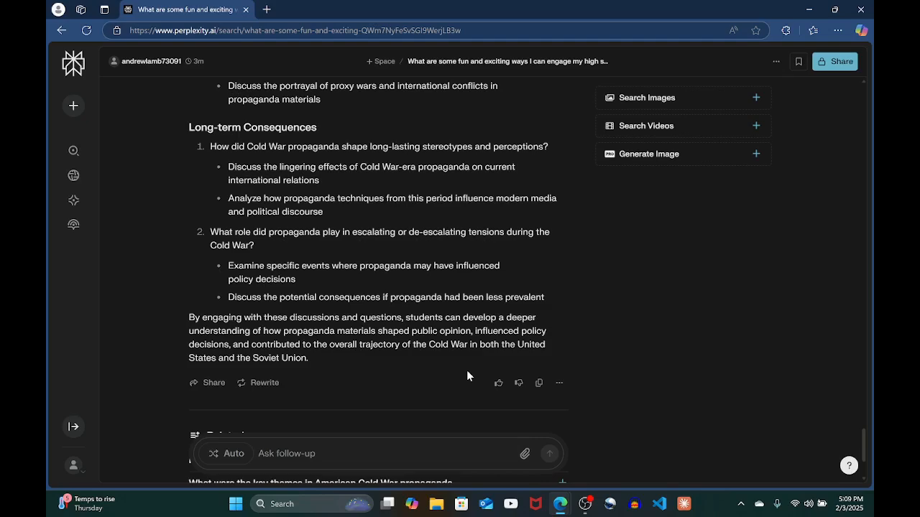
scroll(449, 387, "down", 1)
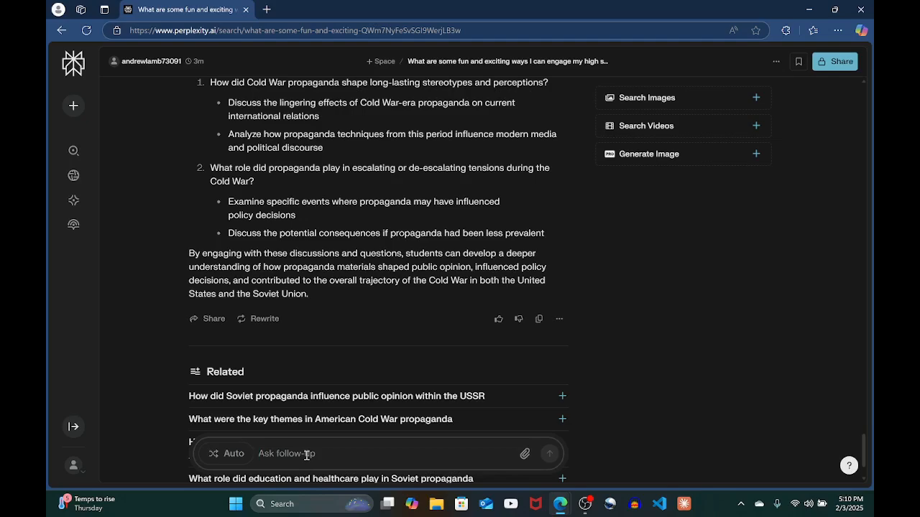
left_click(306, 455)
type("In what ways can I differentiate or scaffold this material to support my MLL students, students below grade level, and students with IEPs and 504s?")
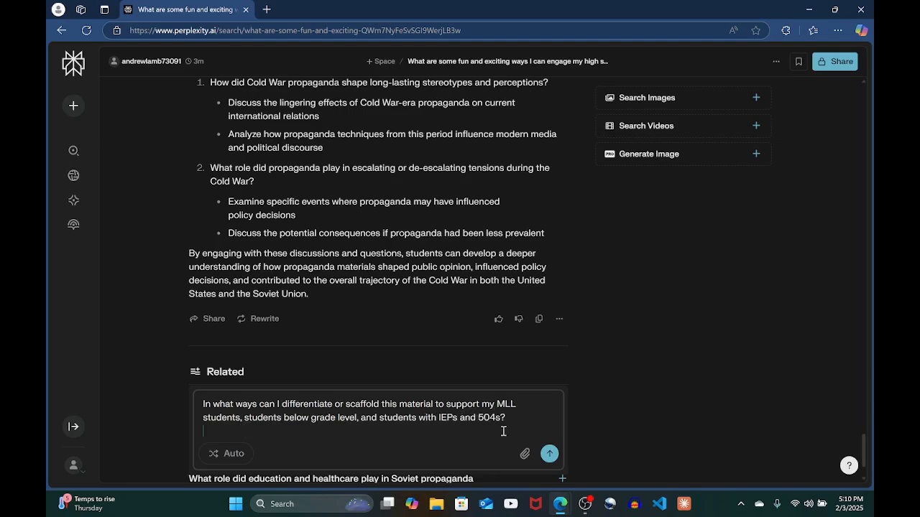
left_click(547, 454)
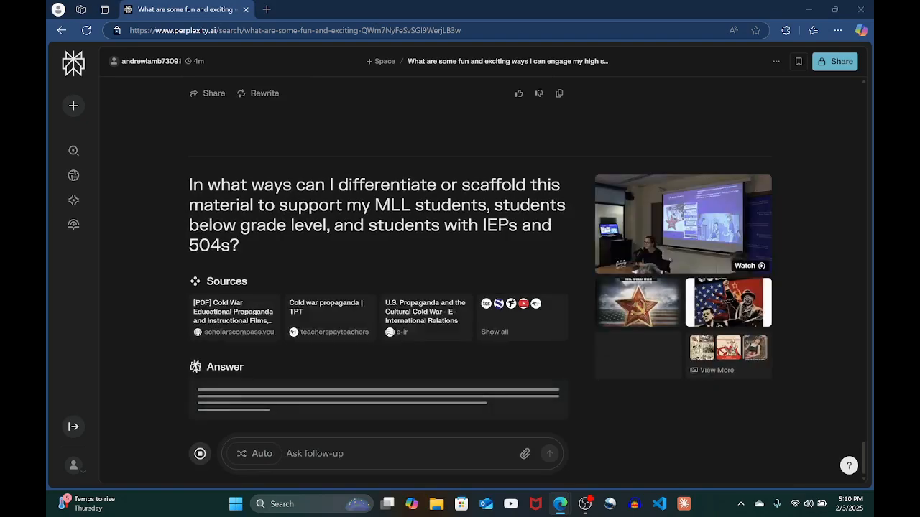